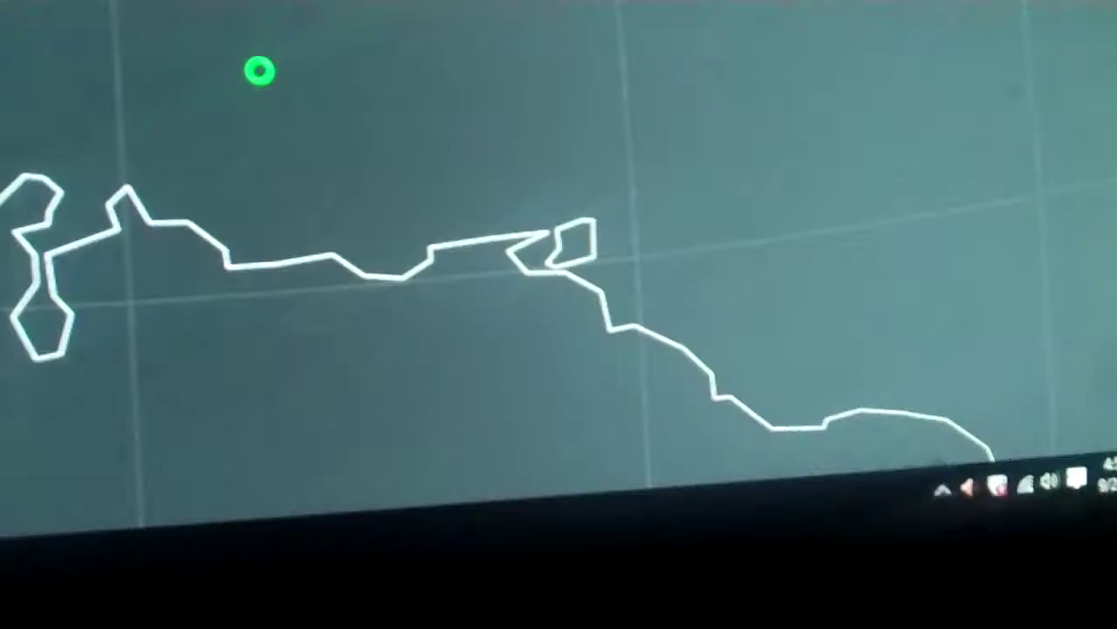
Mark an open-water spot in the Caribbean Sea between Puerto Rico and Venezuela.
click(532, 297)
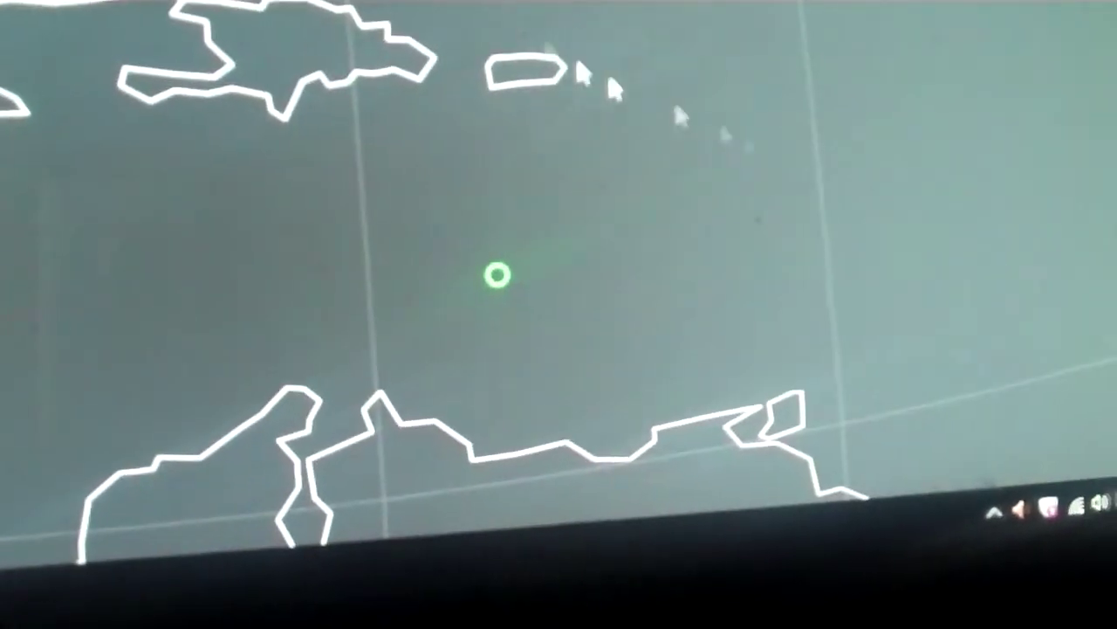